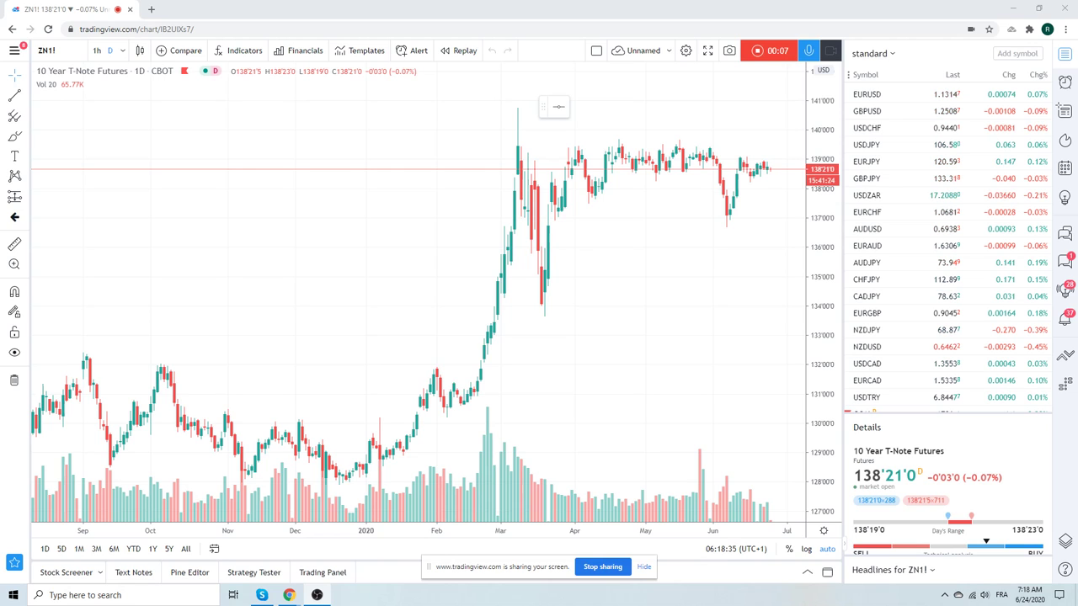
Open the EURUSD chart from the watchlist and examine its most recent daily candles up close
{"action": "left_click", "coordinate": [869, 94]}
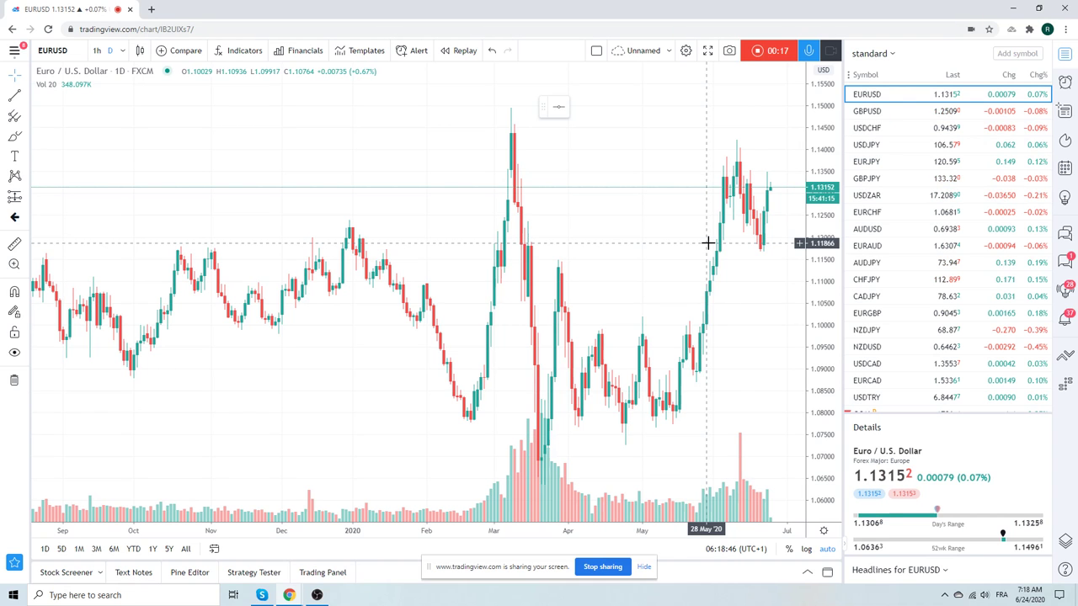
{"action": "scroll", "coordinate": [633, 221], "scroll_direction": "up", "scroll_amount": 3}
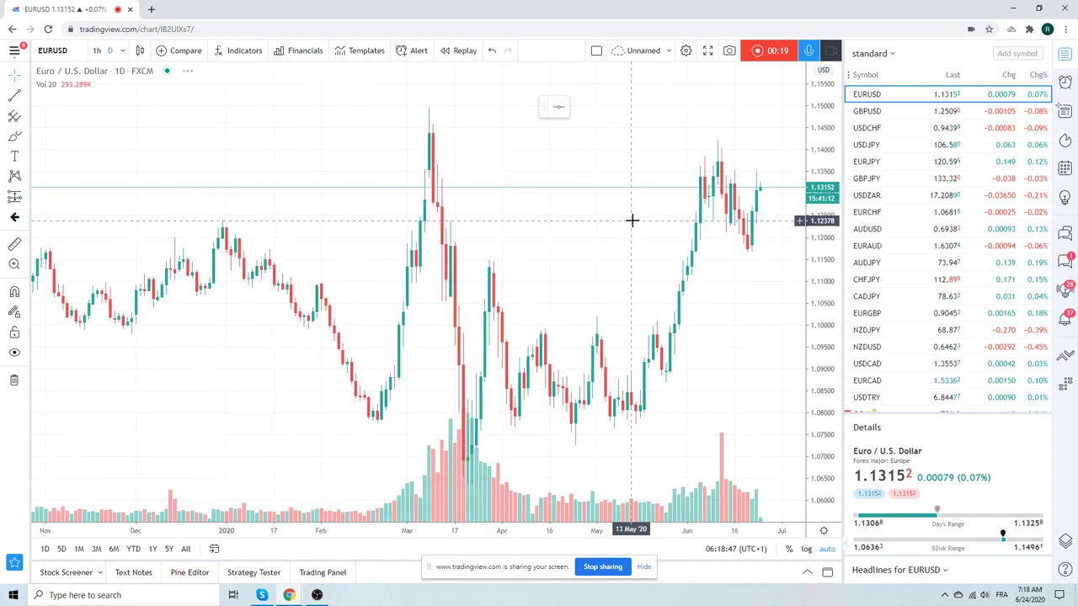
{"action": "scroll", "coordinate": [633, 221], "scroll_direction": "up", "scroll_amount": 3}
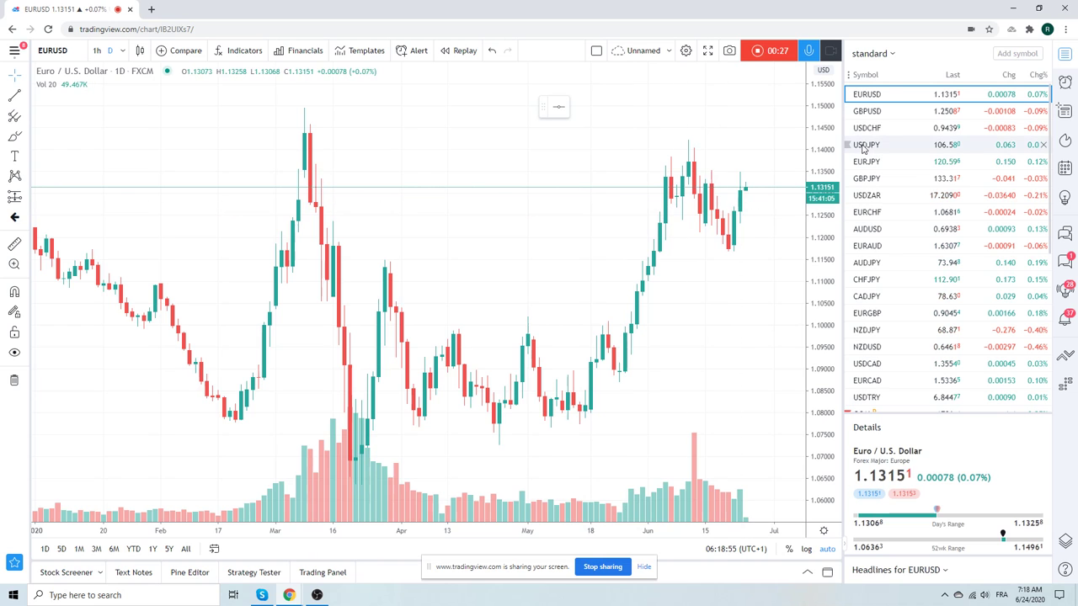
Open the USDJPY chart and examine it on the 1-hour interval, returning it to the daily interval
{"action": "left_click", "coordinate": [865, 146]}
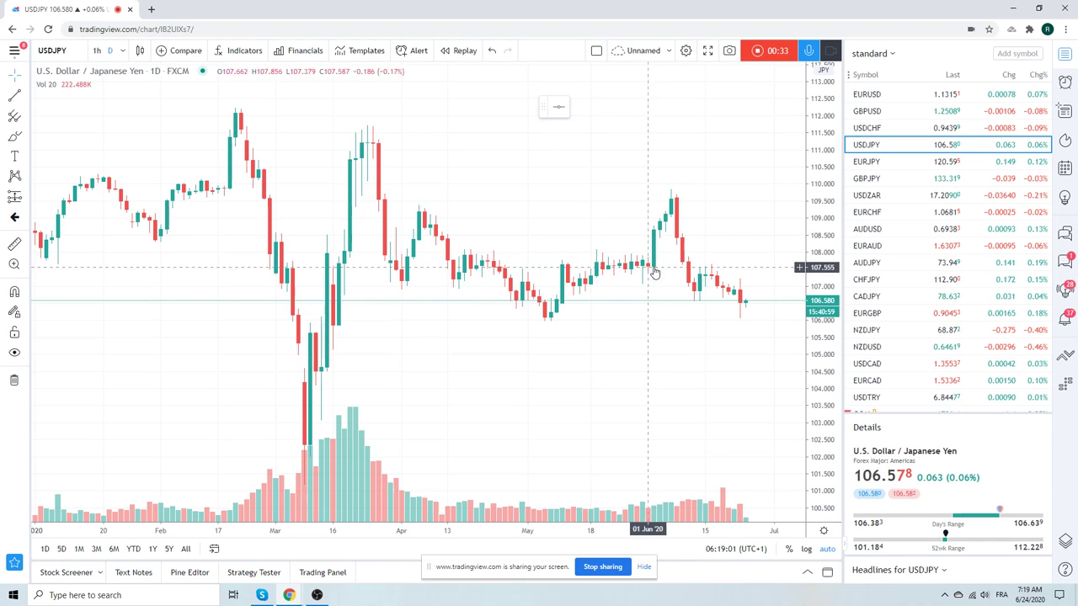
{"action": "left_click", "coordinate": [97, 51]}
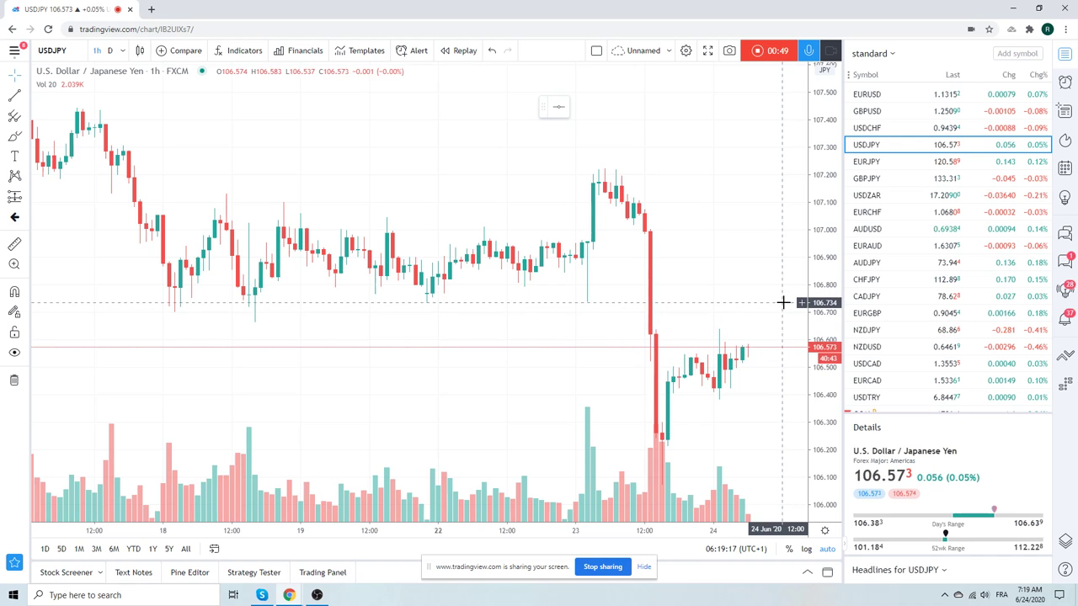
{"action": "scroll", "coordinate": [741, 298], "scroll_direction": "down", "scroll_amount": 5}
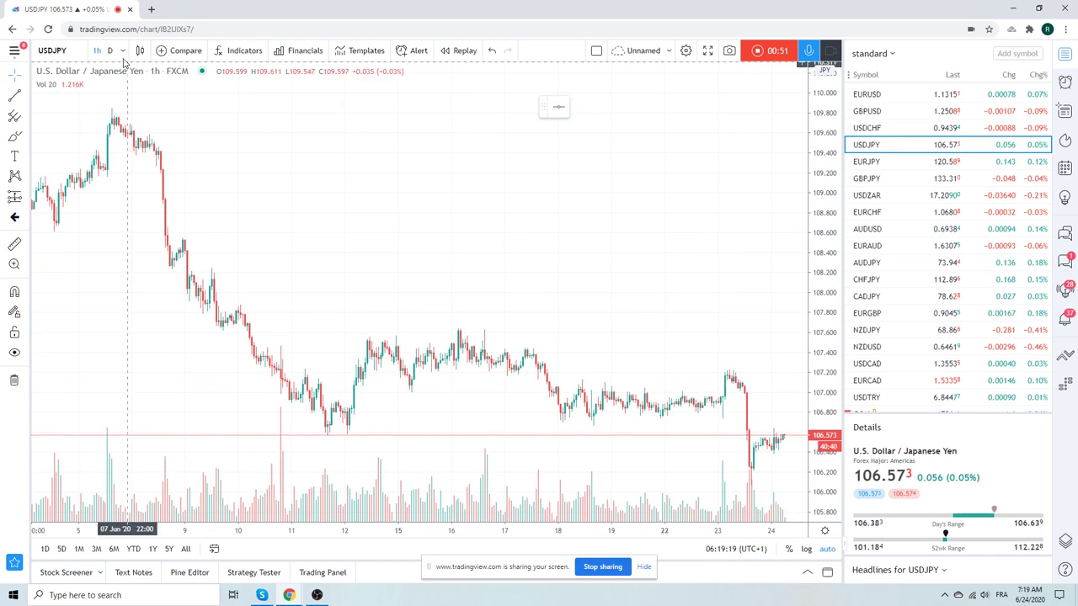
{"action": "left_click", "coordinate": [110, 50]}
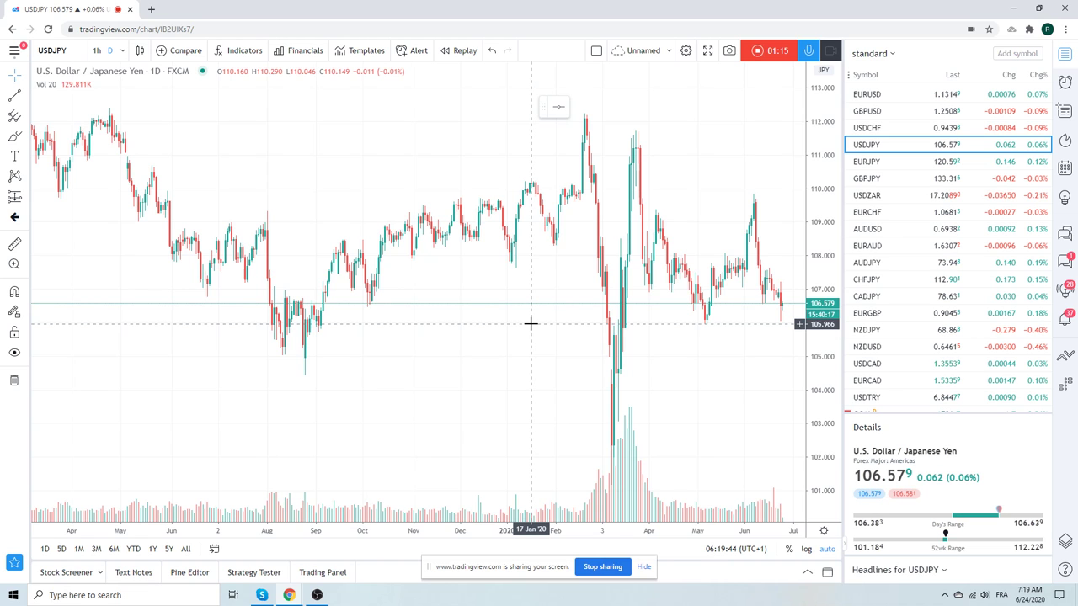
Review the EURUSD daily chart up close, followed by the GBPUSD daily chart
{"action": "left_click", "coordinate": [871, 97]}
{"action": "scroll", "coordinate": [601, 278], "scroll_direction": "up", "scroll_amount": 5}
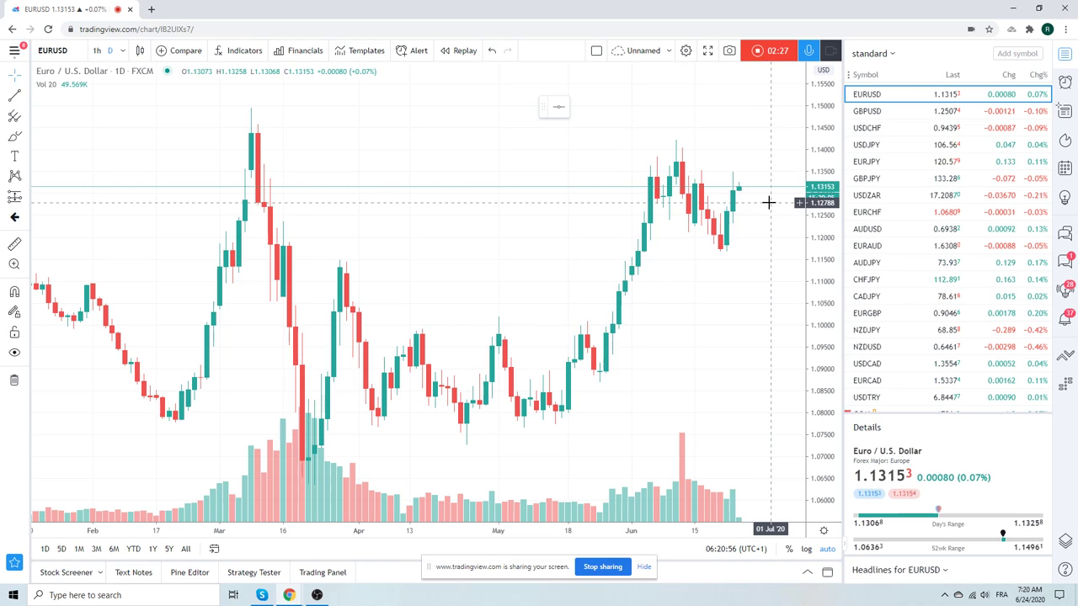
{"action": "left_click", "coordinate": [884, 117]}
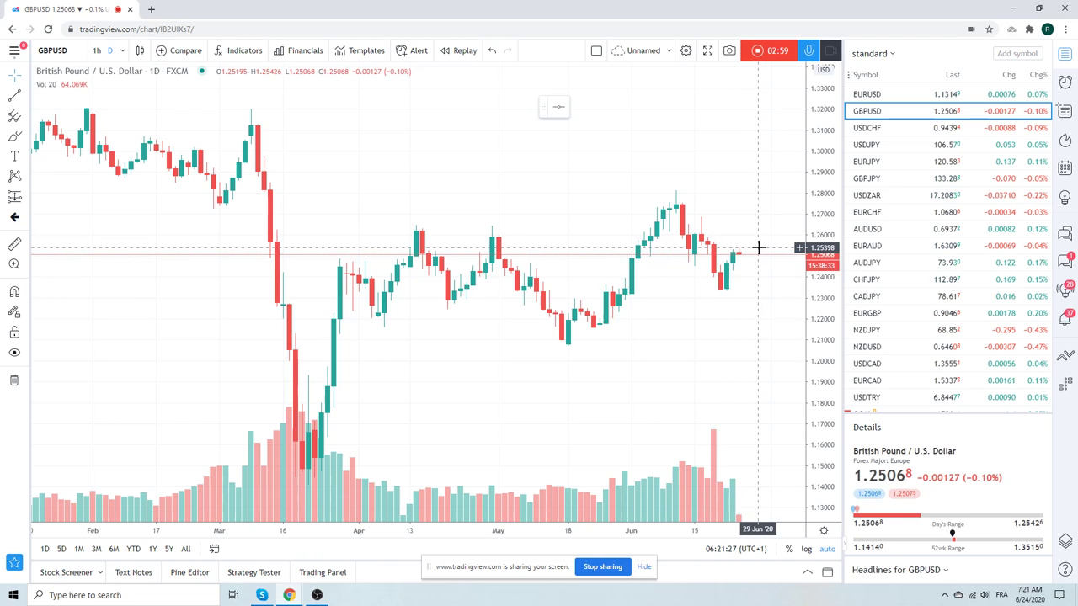
Review the USDCHF daily chart over a longer period, followed by the USDJPY daily chart
{"action": "left_click", "coordinate": [881, 131]}
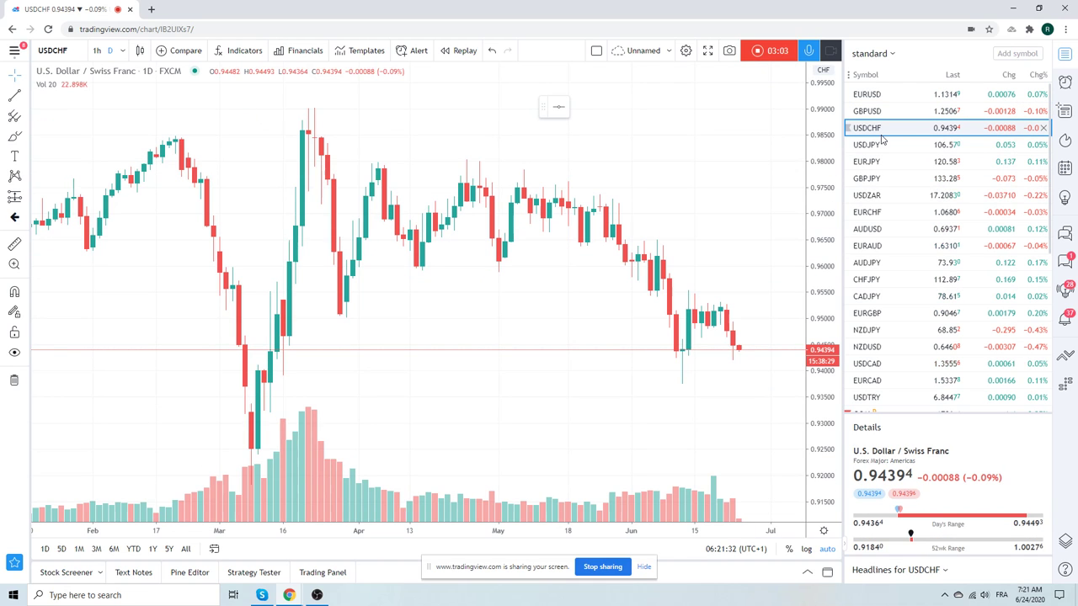
{"action": "scroll", "coordinate": [694, 222], "scroll_direction": "down", "scroll_amount": 2}
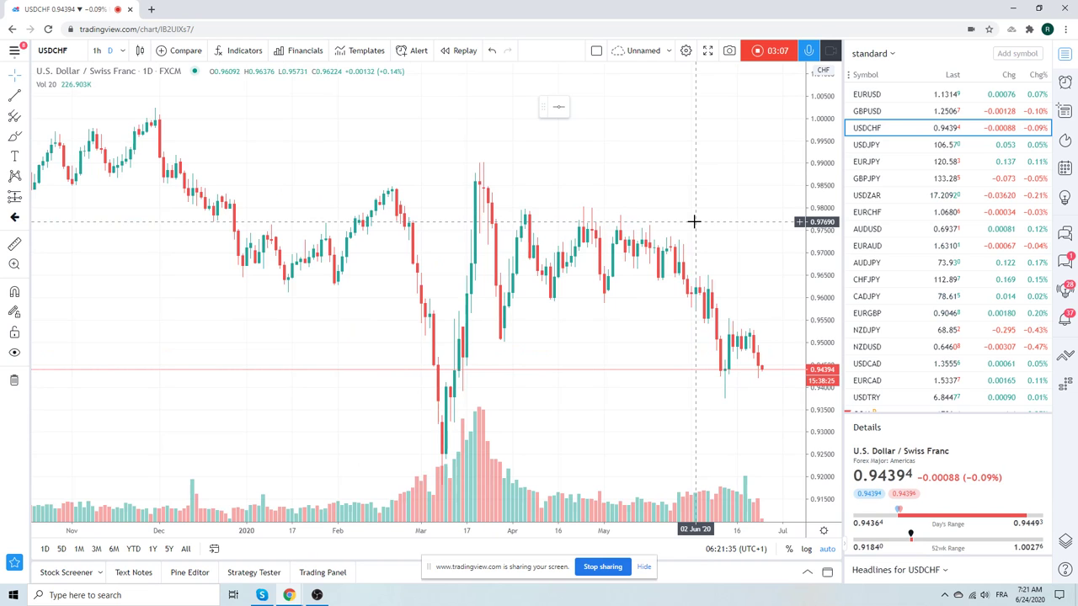
{"action": "left_click", "coordinate": [880, 146]}
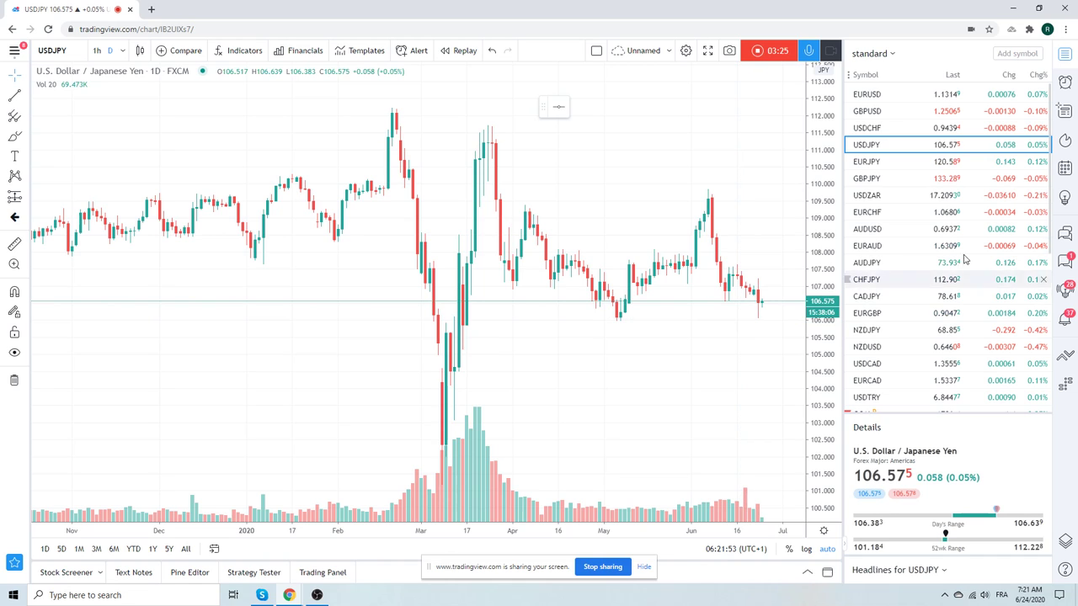
Review the daily charts of the yen crosses EURJPY, GBPJPY, AUDJPY and CADJPY one after another
{"action": "left_click", "coordinate": [885, 166]}
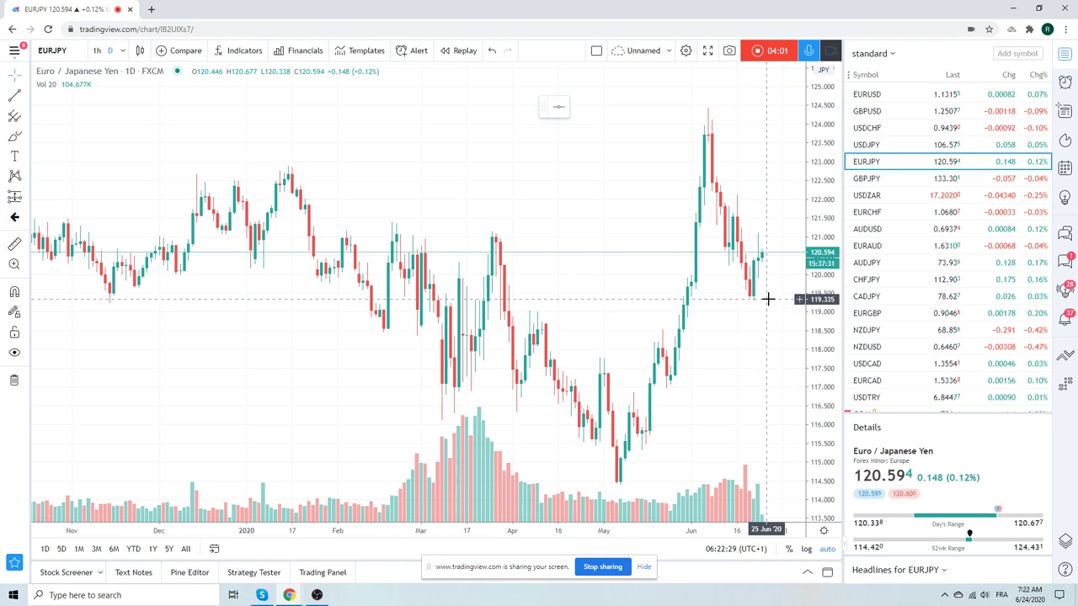
{"action": "left_click", "coordinate": [865, 179]}
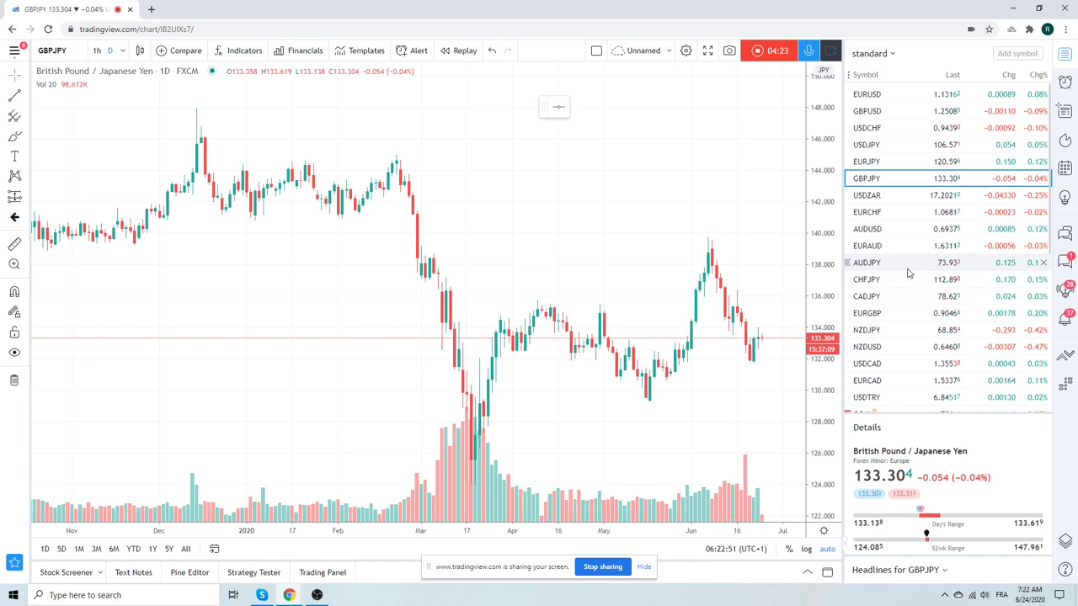
{"action": "left_click", "coordinate": [880, 268]}
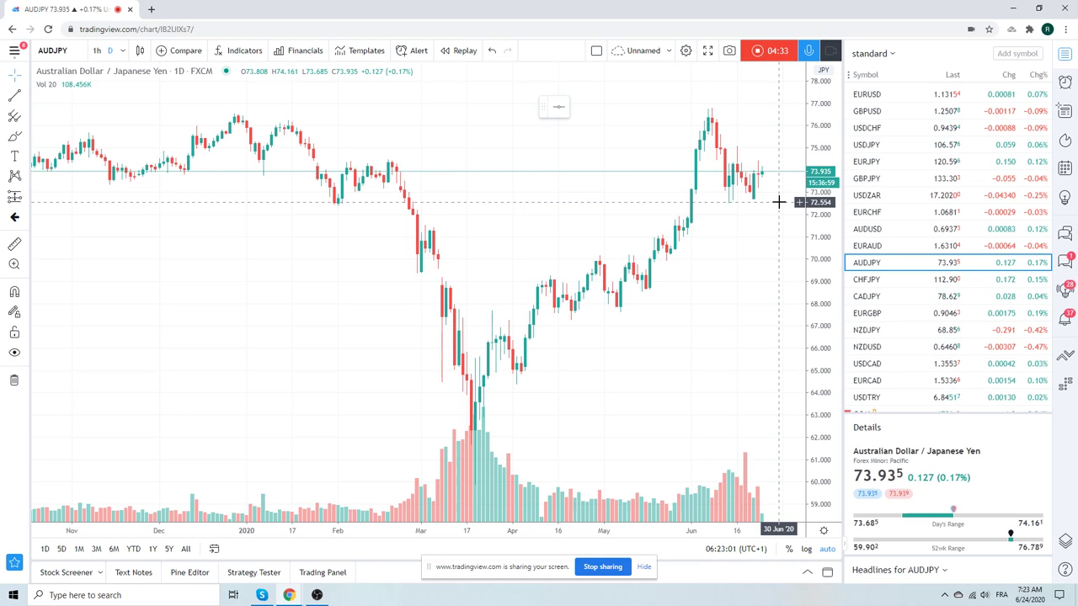
{"action": "left_click", "coordinate": [880, 297]}
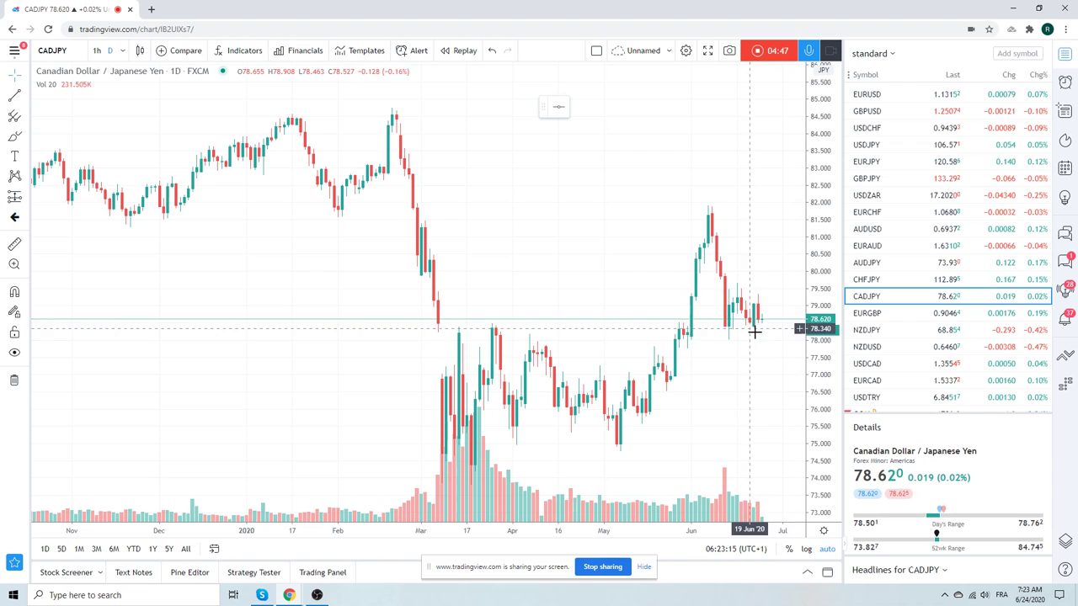
Open the EURGBP daily chart and examine its price action since February, including the latest June candles up close
{"action": "left_click", "coordinate": [876, 313]}
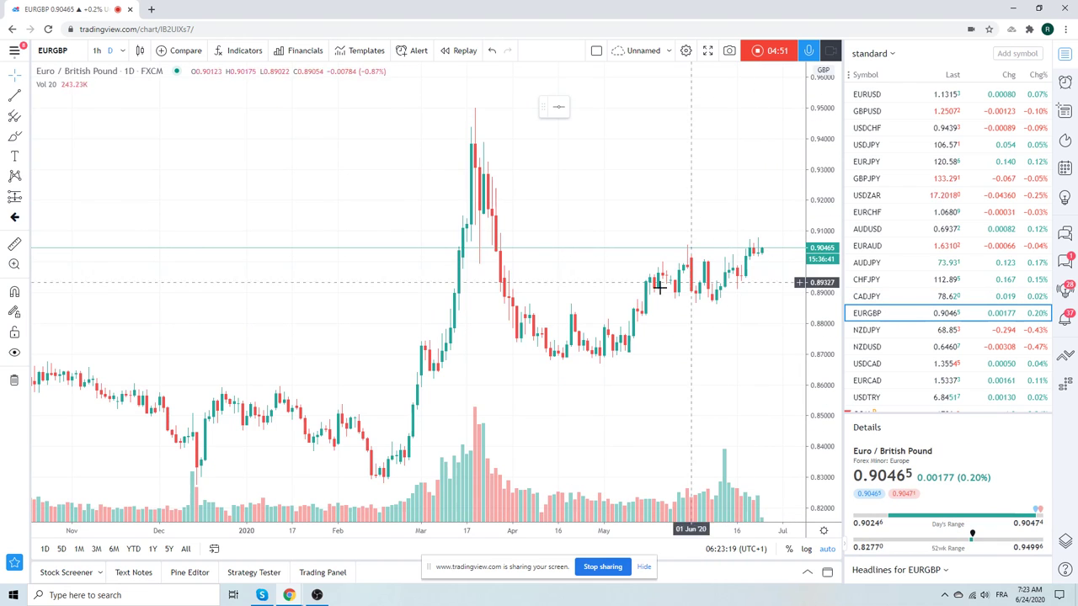
{"action": "scroll", "coordinate": [589, 294], "scroll_direction": "down", "scroll_amount": 3}
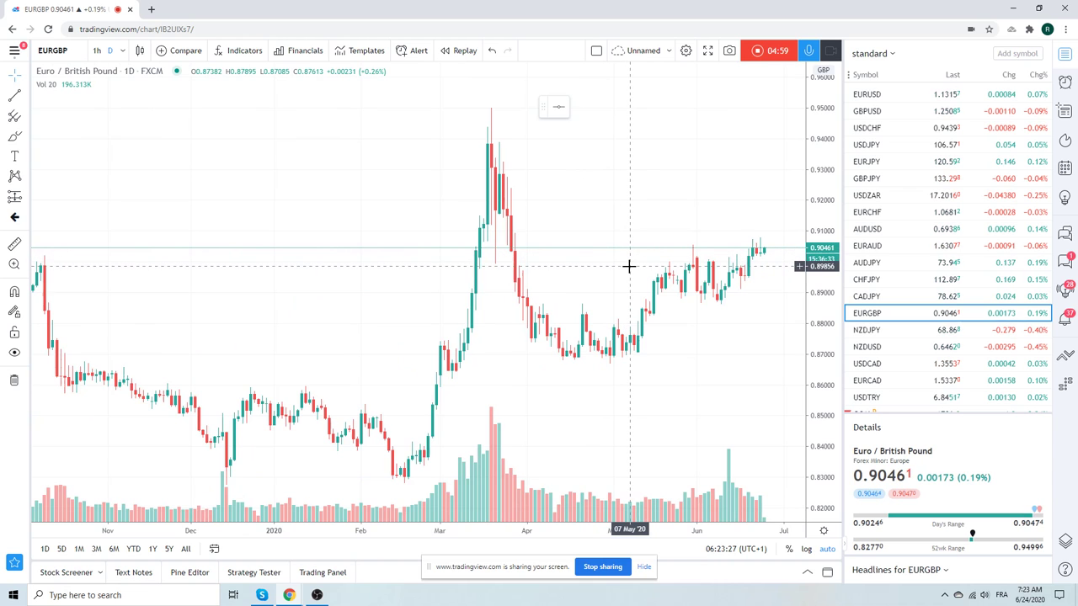
{"action": "scroll", "coordinate": [599, 278], "scroll_direction": "up", "scroll_amount": 5}
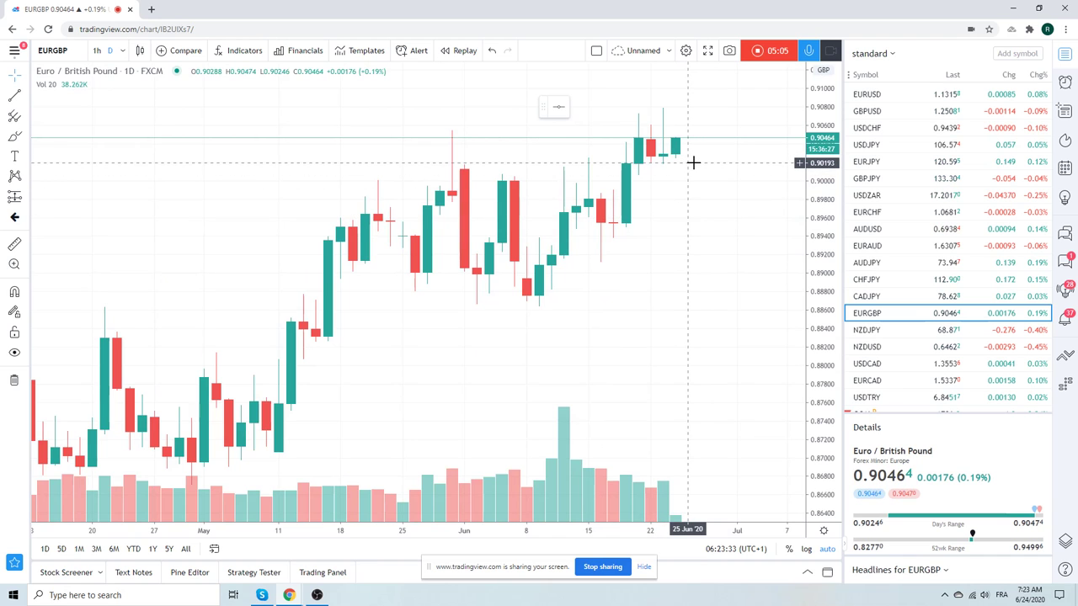
{"action": "scroll", "coordinate": [711, 235], "scroll_direction": "down", "scroll_amount": 4}
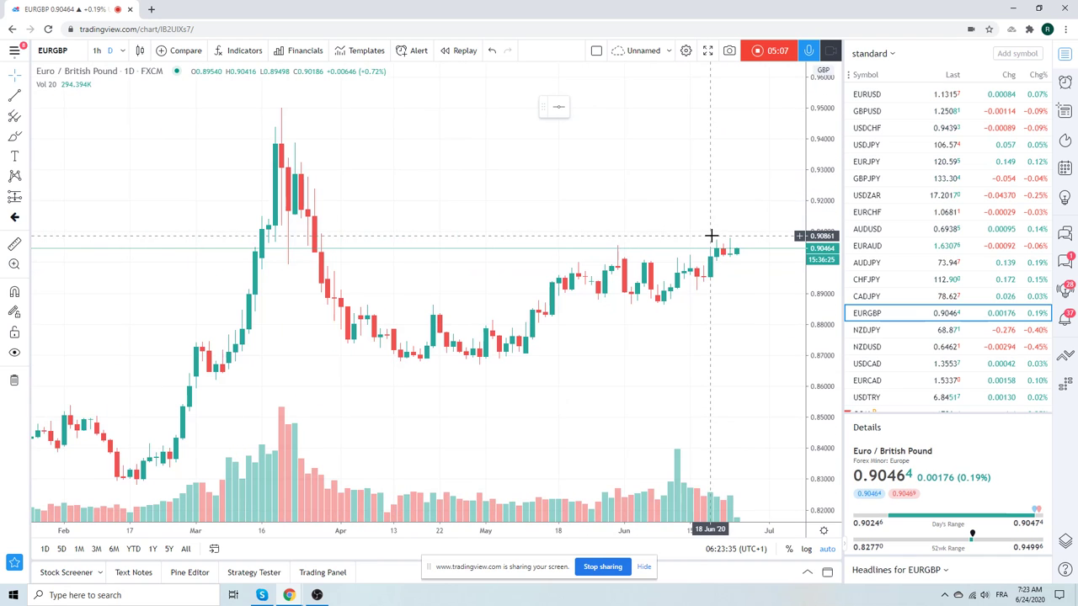
{"action": "scroll", "coordinate": [678, 176], "scroll_direction": "up", "scroll_amount": 3}
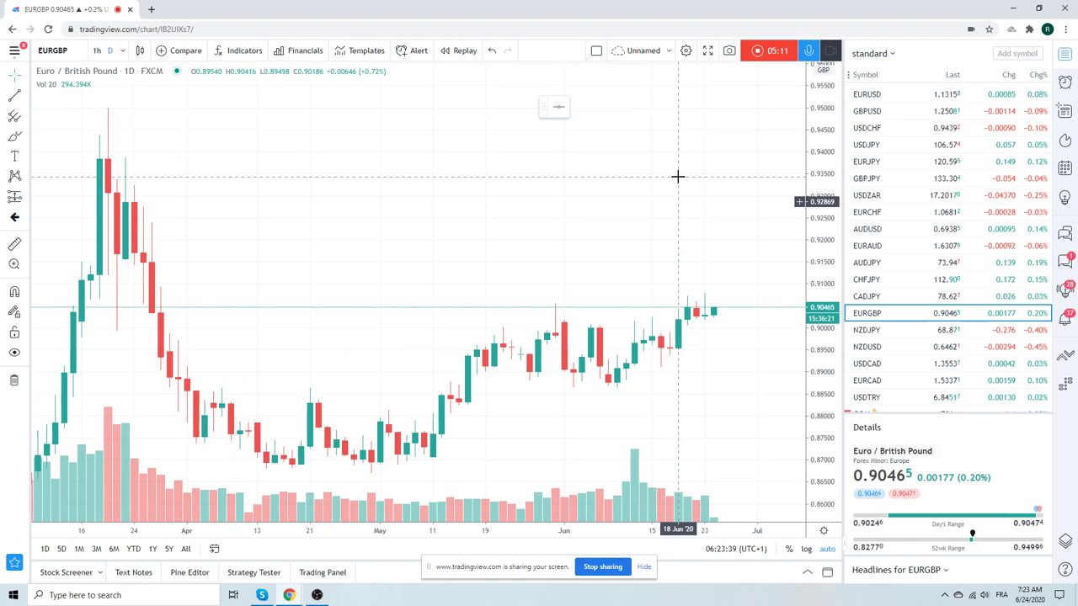
{"action": "scroll", "coordinate": [655, 199], "scroll_direction": "down", "scroll_amount": 2}
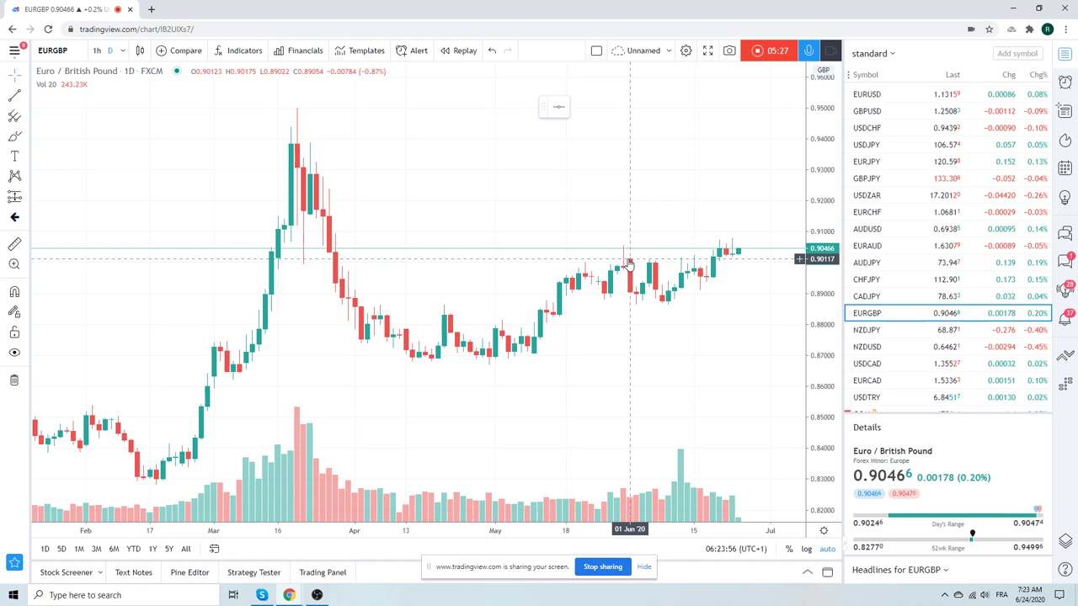
{"action": "scroll", "coordinate": [629, 262], "scroll_direction": "down", "scroll_amount": 2}
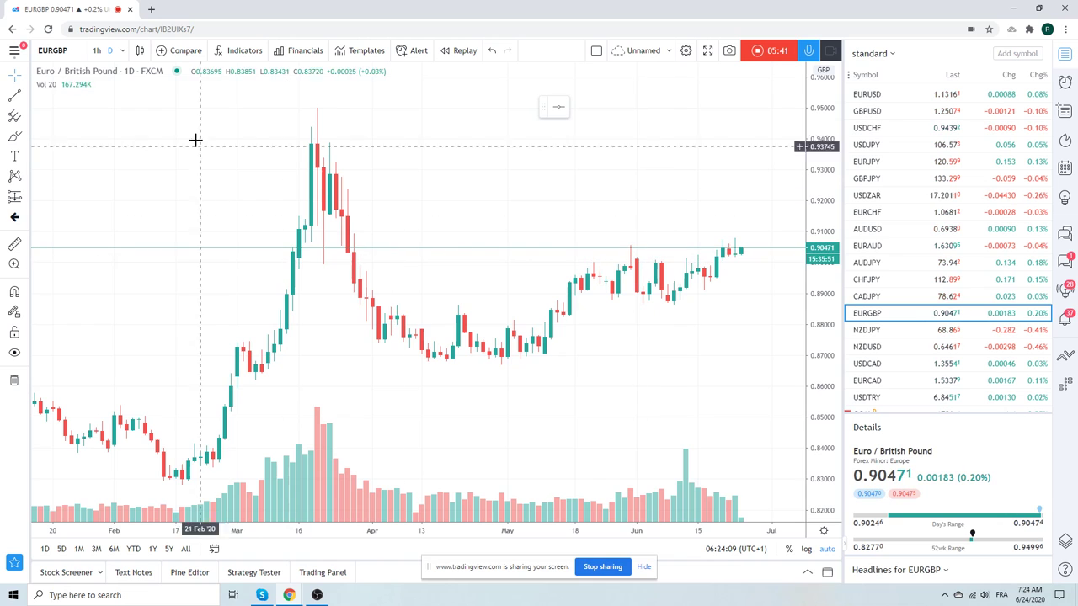
Show the EURGBP chart on the 4-hour interval and switch it to the 1-hour interval
{"action": "left_click", "coordinate": [122, 50]}
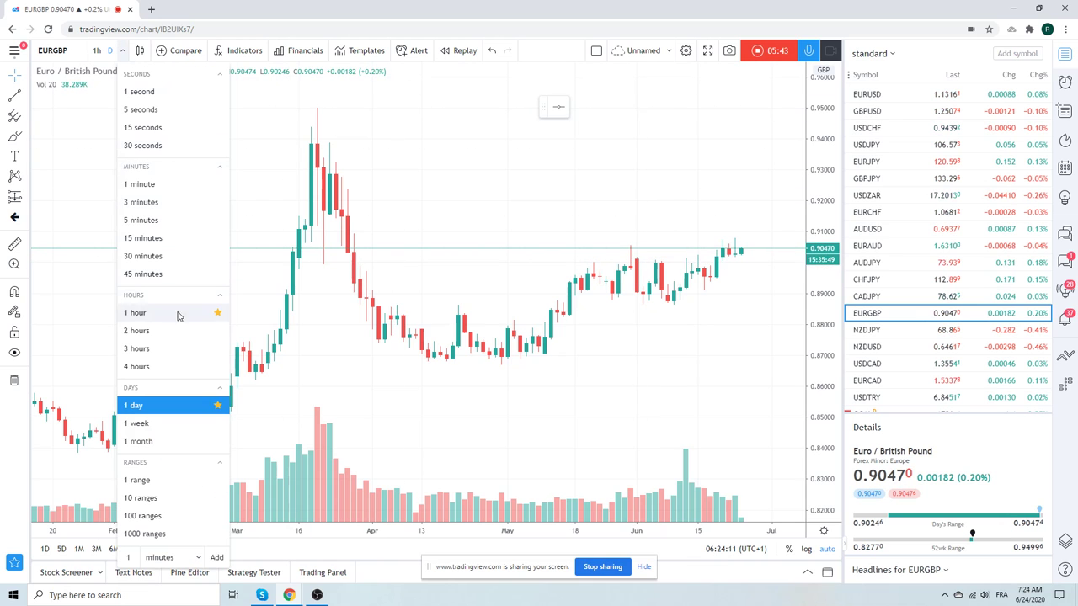
{"action": "left_click", "coordinate": [173, 366]}
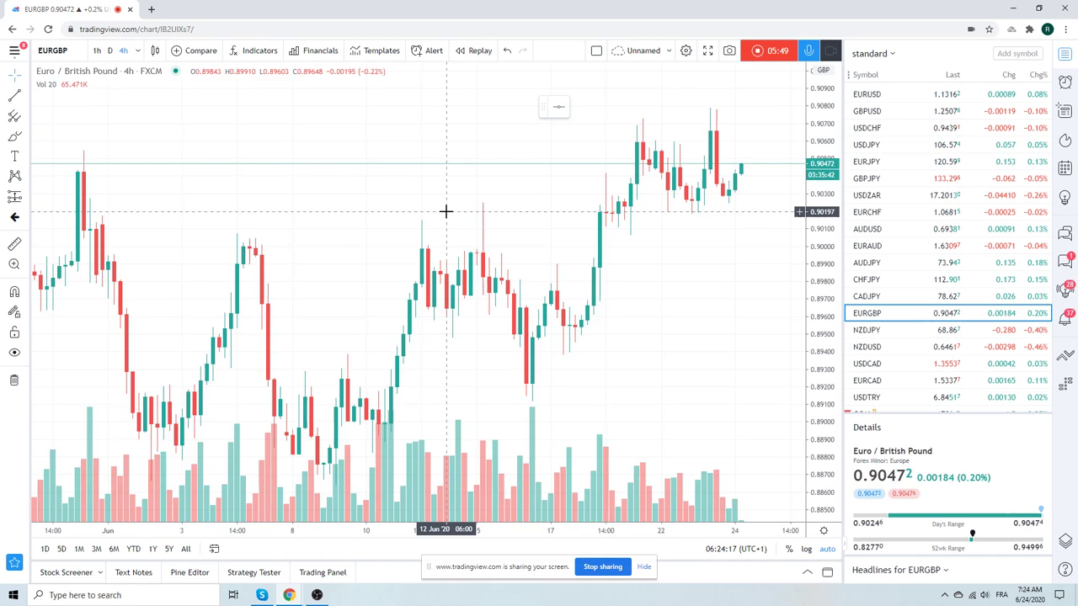
{"action": "left_click", "coordinate": [97, 52]}
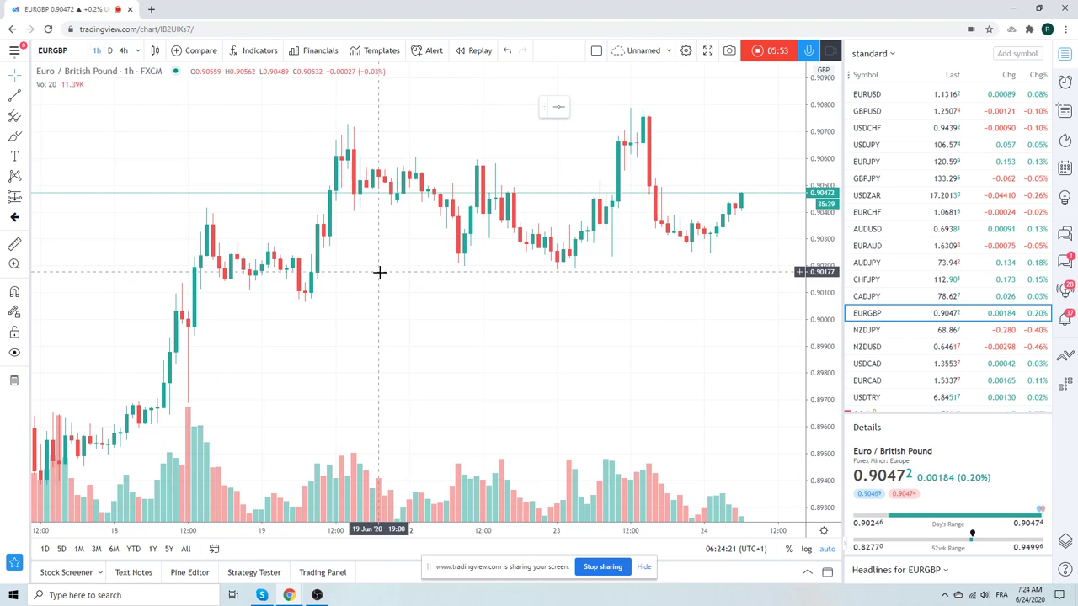
Draw an extended line under the EURGBP hourly lows, from about 0.90182 on 23 June 03:00 through about 0.90263 on 24 June 07:00
{"action": "left_click", "coordinate": [25, 99]}
{"action": "left_click", "coordinate": [100, 320]}
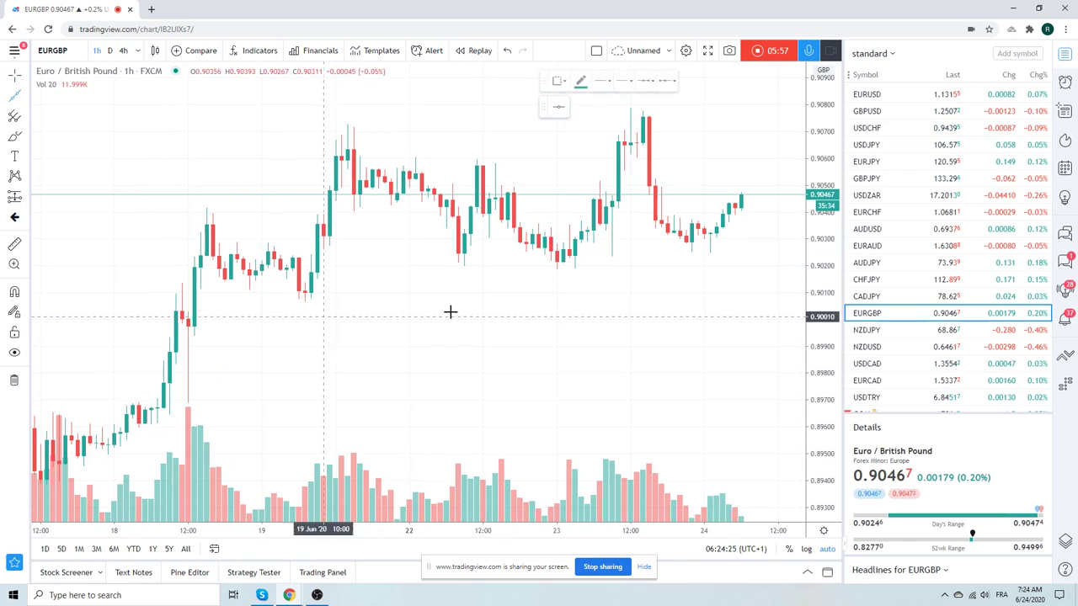
{"action": "left_click", "coordinate": [578, 270]}
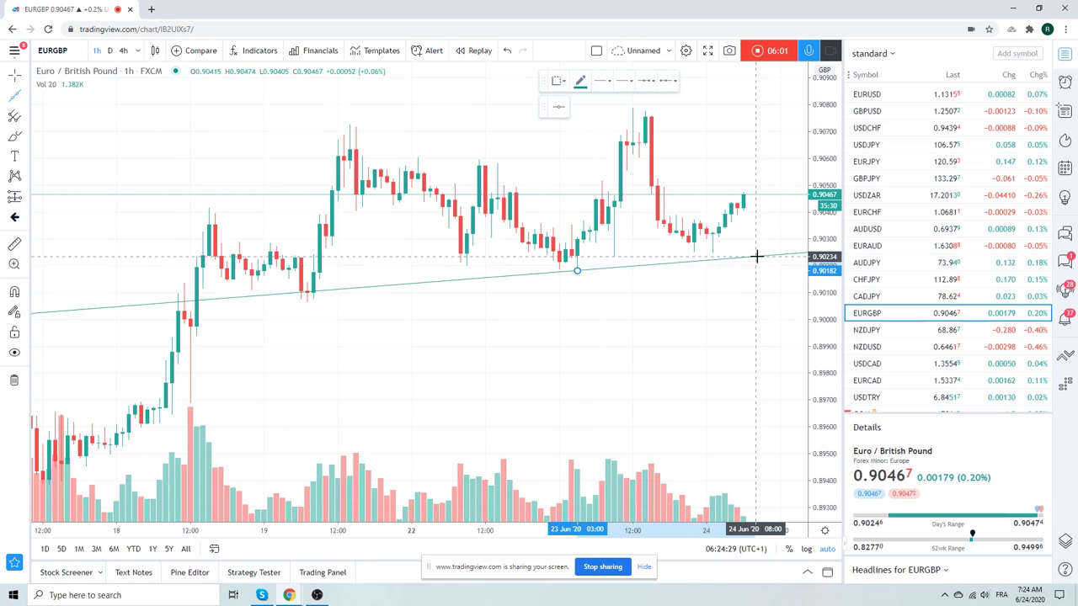
{"action": "left_click", "coordinate": [750, 248]}
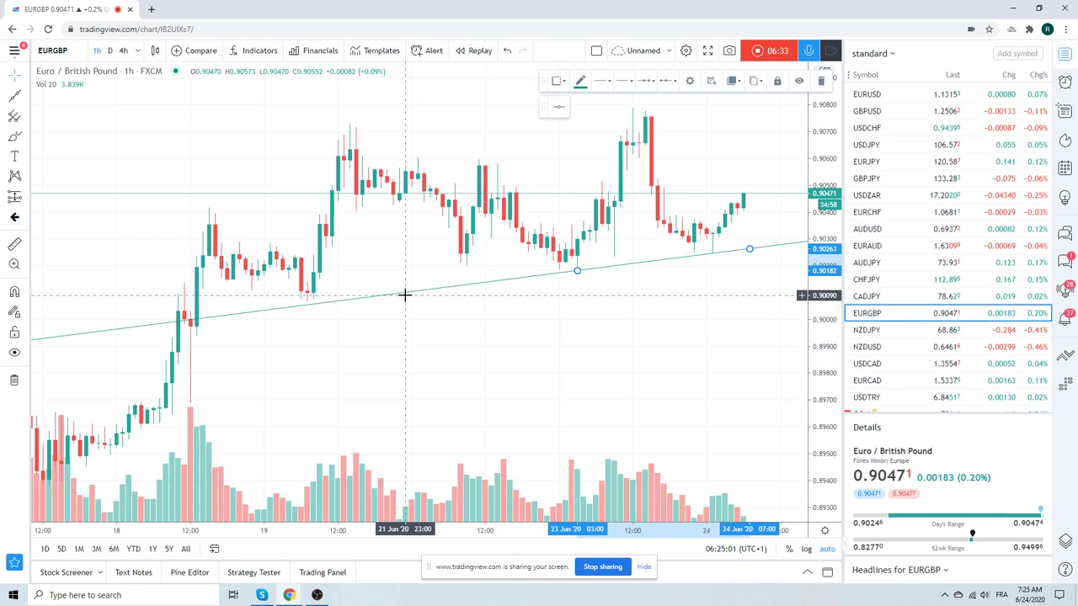
Review the NZDJPY and NZDUSD 1-hour charts, and switch NZDUSD to the daily interval
{"action": "left_click", "coordinate": [873, 334]}
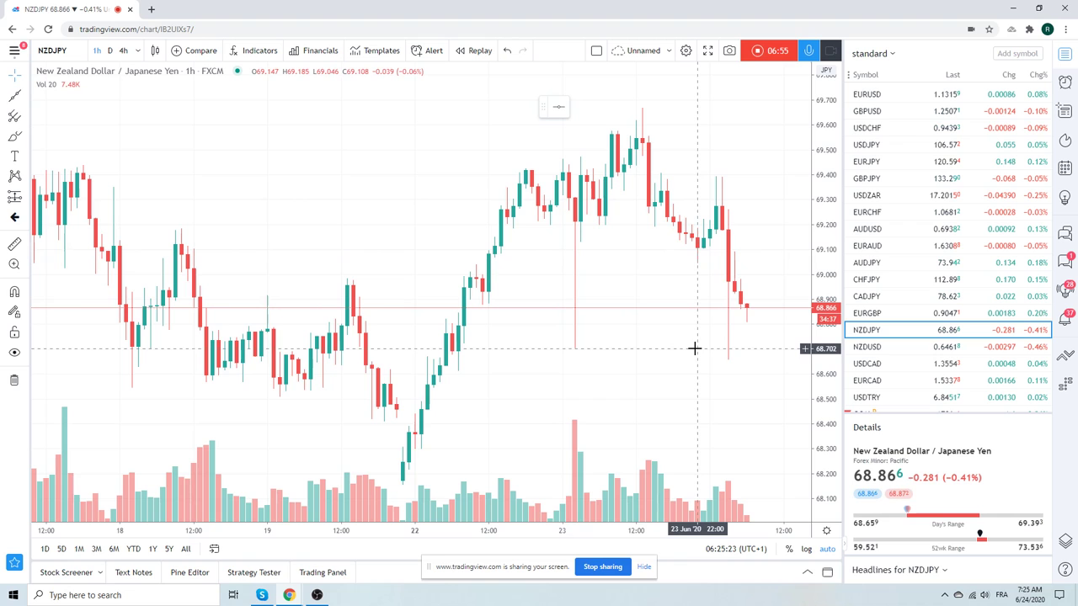
{"action": "left_click", "coordinate": [863, 346]}
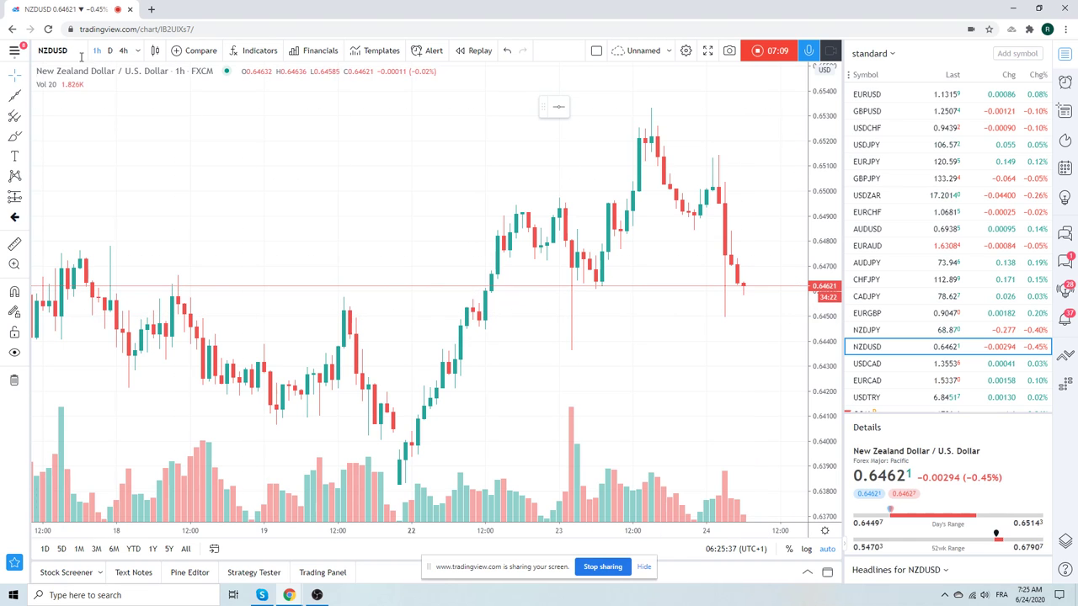
{"action": "left_click", "coordinate": [110, 51]}
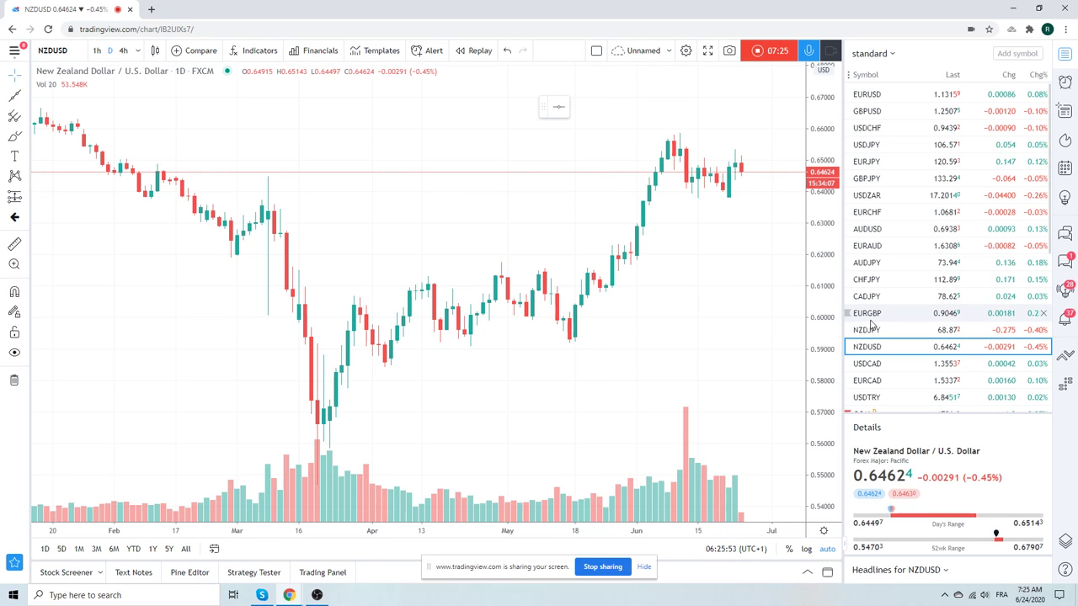
Review the USDCAD daily chart, followed by the EURCAD daily chart
{"action": "left_click", "coordinate": [898, 367]}
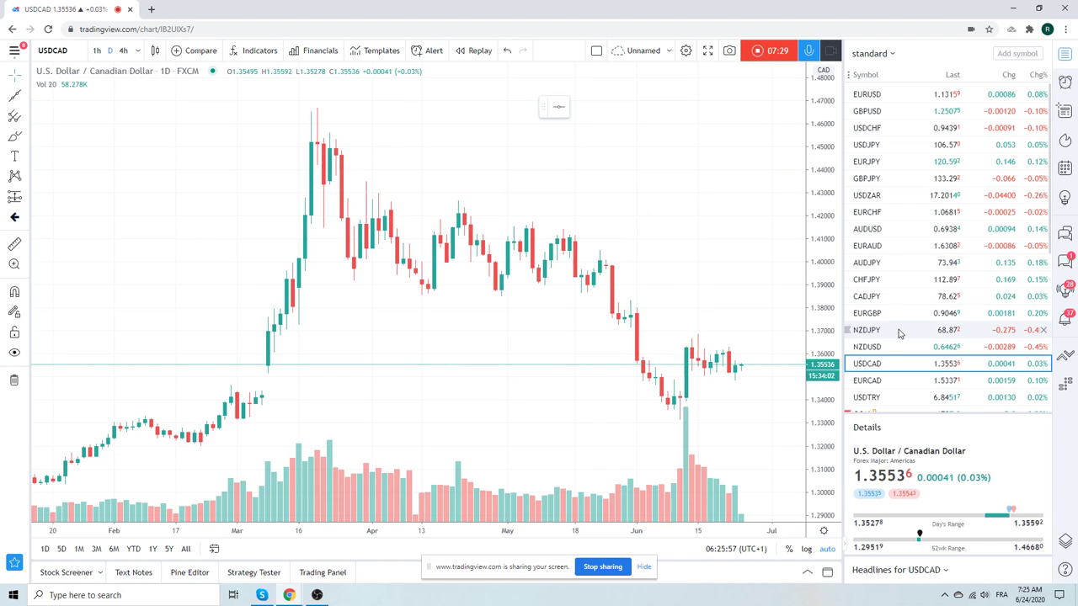
{"action": "scroll", "coordinate": [940, 290], "scroll_direction": "down", "scroll_amount": 3}
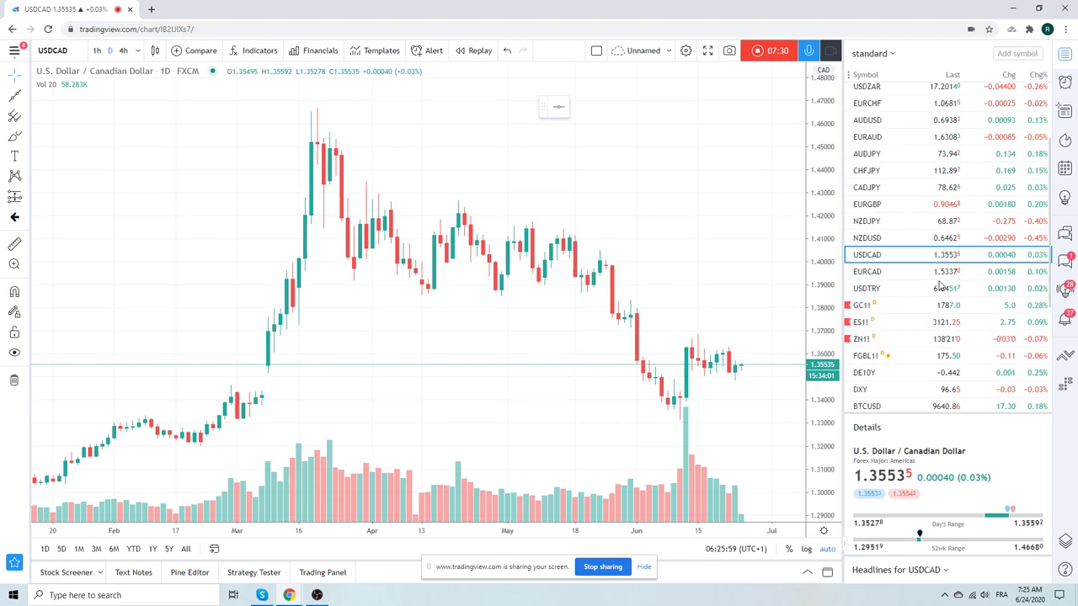
{"action": "left_click", "coordinate": [893, 271]}
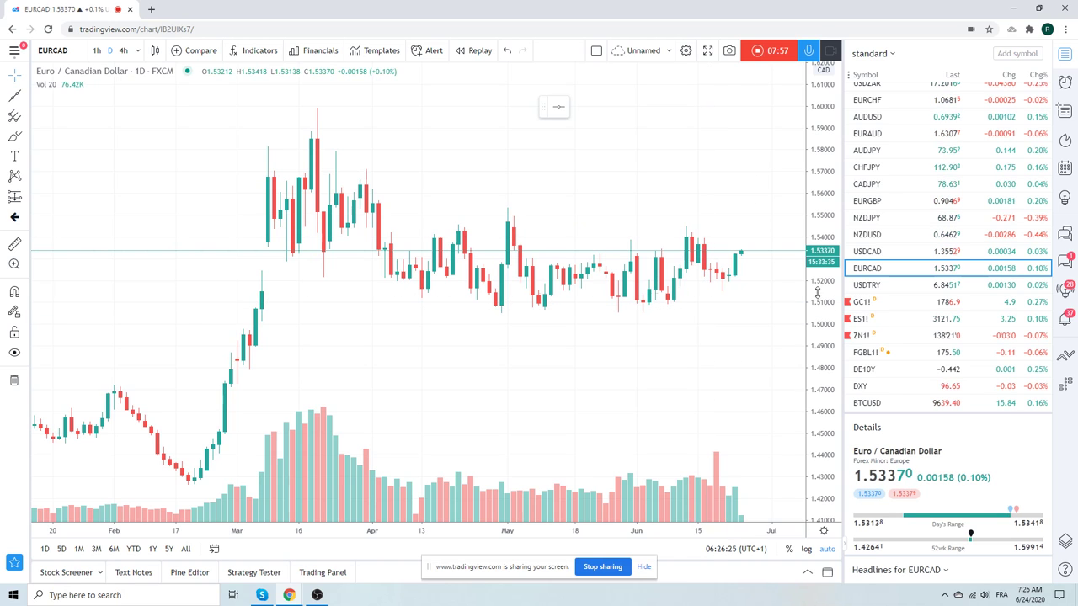
Review the GC1! gold futures daily chart and the CL1! crude oil daily chart, and switch CL1! to the 1-hour interval
{"action": "left_click", "coordinate": [859, 303]}
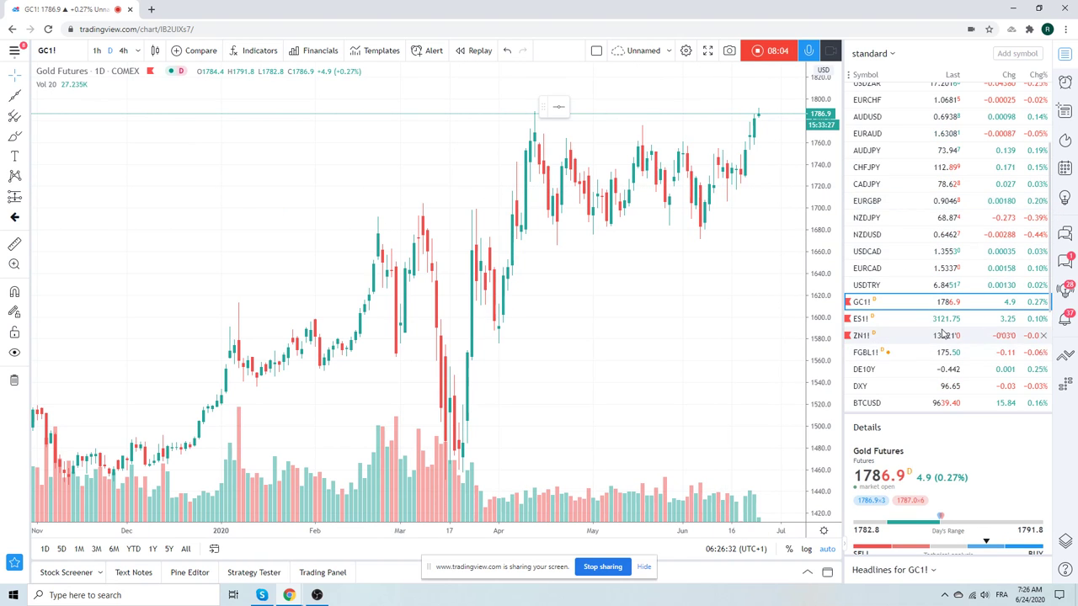
{"action": "scroll", "coordinate": [947, 333], "scroll_direction": "down", "scroll_amount": 3}
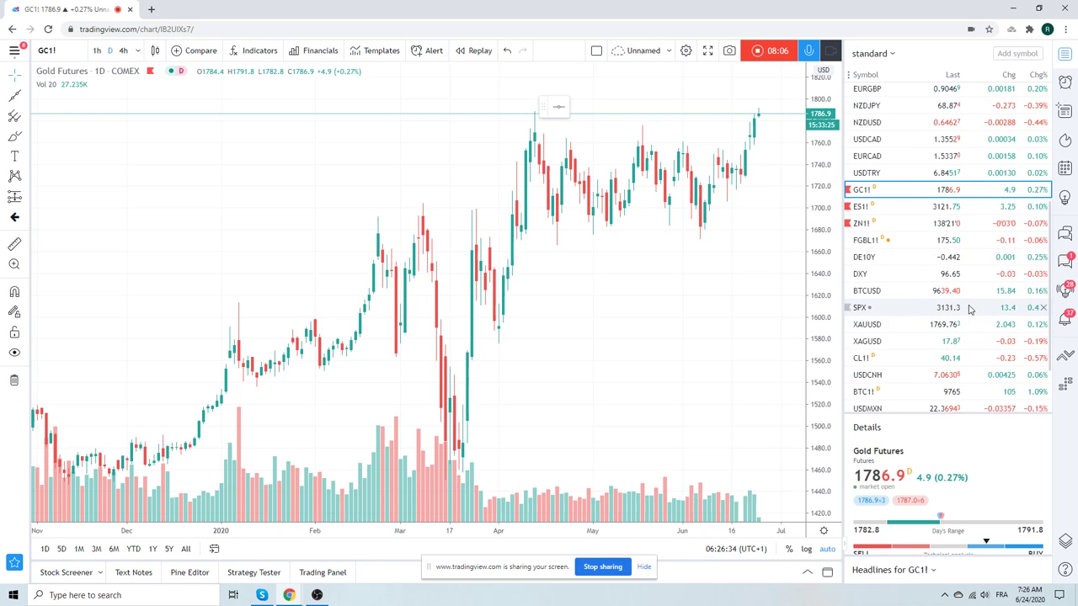
{"action": "left_click", "coordinate": [932, 361]}
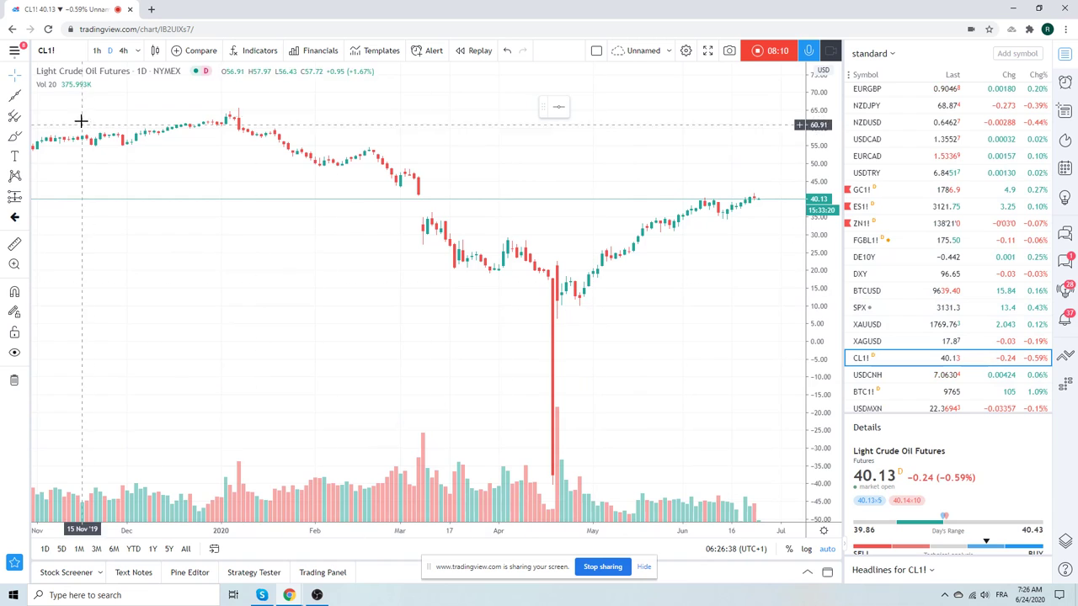
{"action": "left_click", "coordinate": [96, 51]}
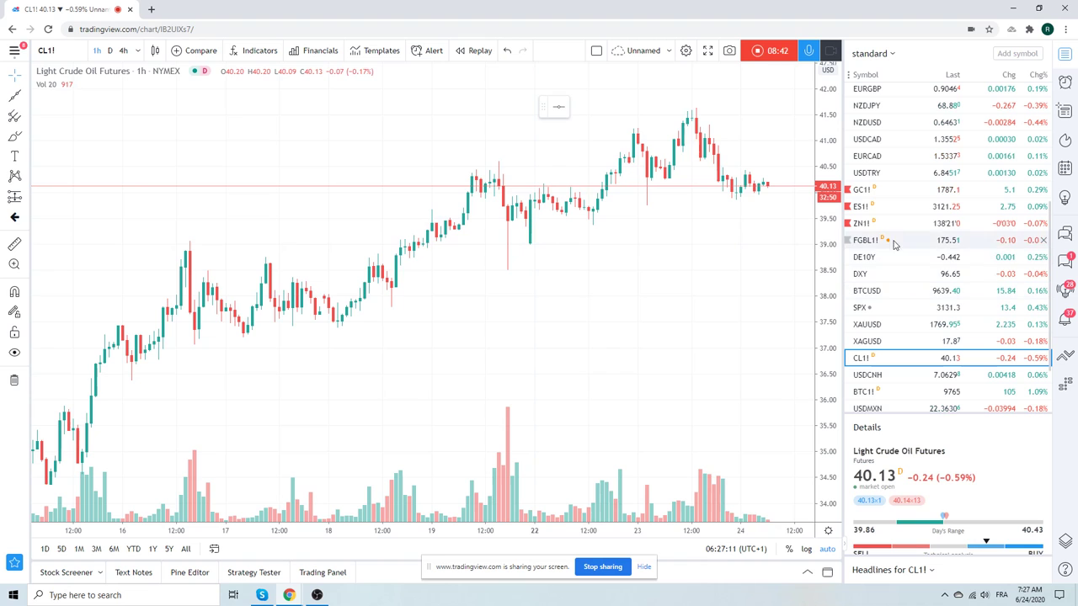
Show the ES1! S&P 500 futures 1-hour chart and examine its price action back to about 10 June
{"action": "left_click", "coordinate": [887, 208]}
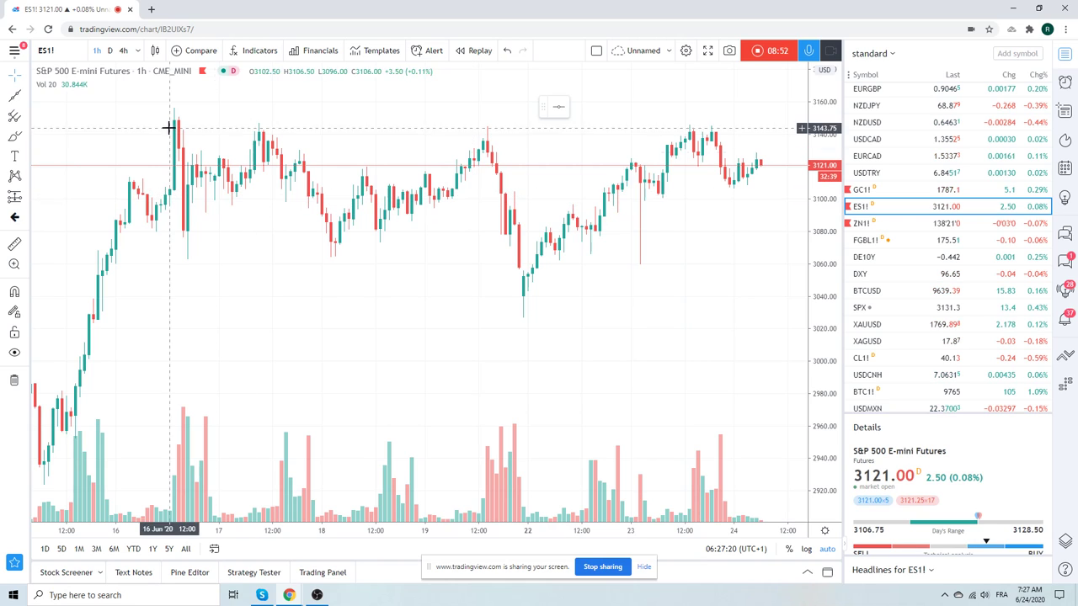
{"action": "scroll", "coordinate": [359, 162], "scroll_direction": "down", "scroll_amount": 2}
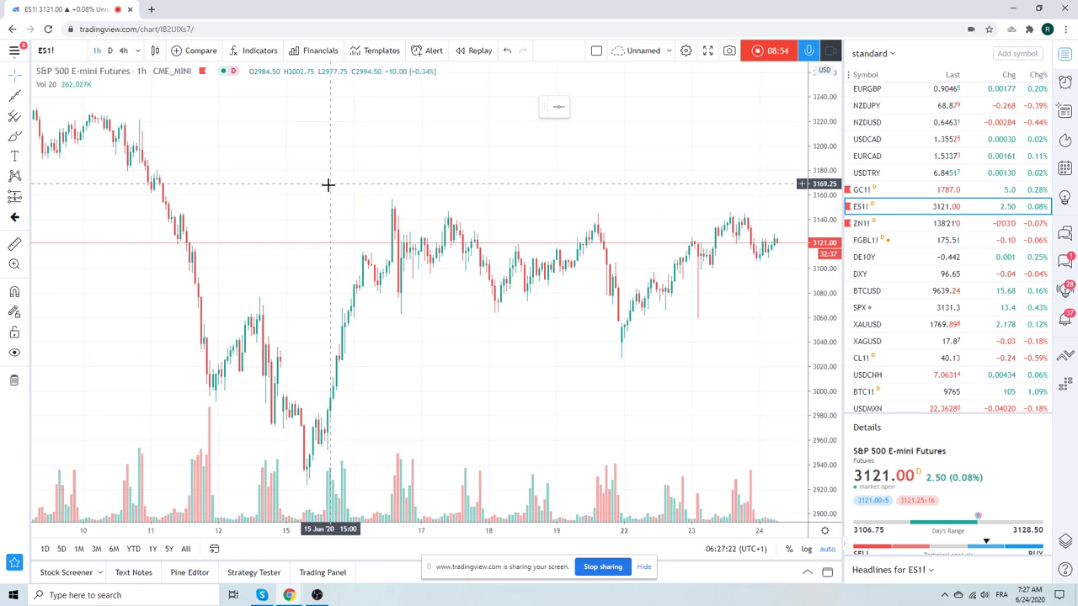
{"action": "scroll", "coordinate": [328, 184], "scroll_direction": "up", "scroll_amount": 2}
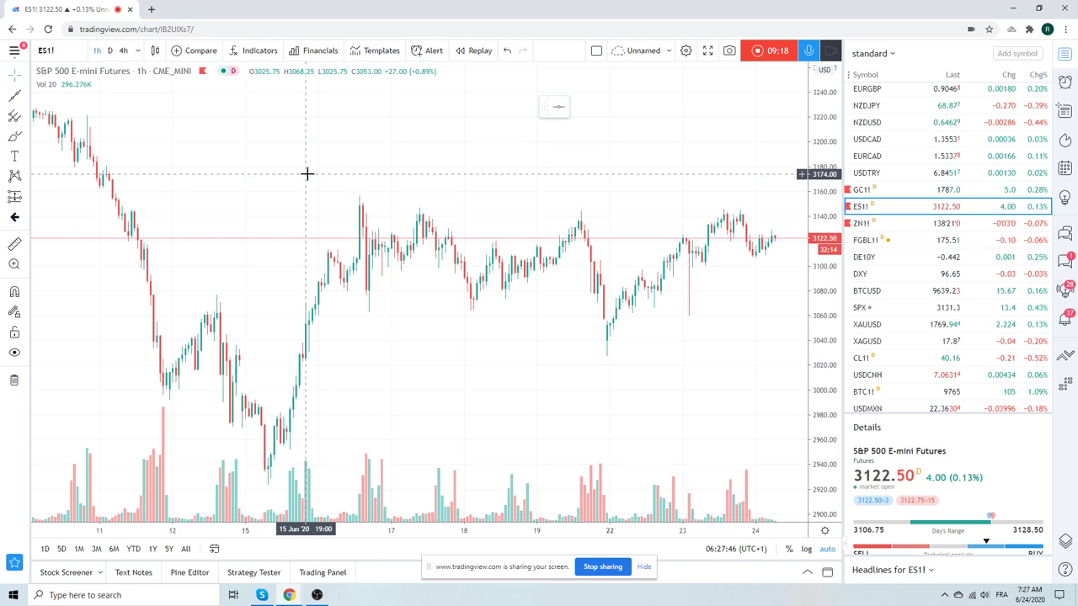
Draw an extended line under the ES1! hourly lows, from about 2922.50 on 15 June 08:00 through about 3073 on 23 June 21:00
{"action": "left_click", "coordinate": [25, 95]}
{"action": "left_click", "coordinate": [121, 317]}
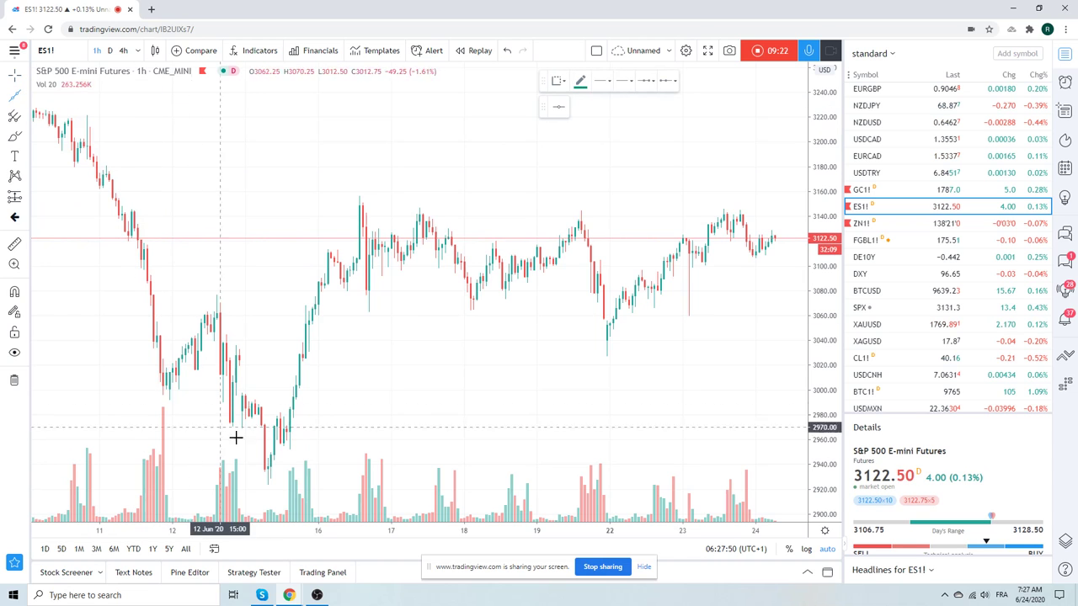
{"action": "left_click", "coordinate": [270, 486]}
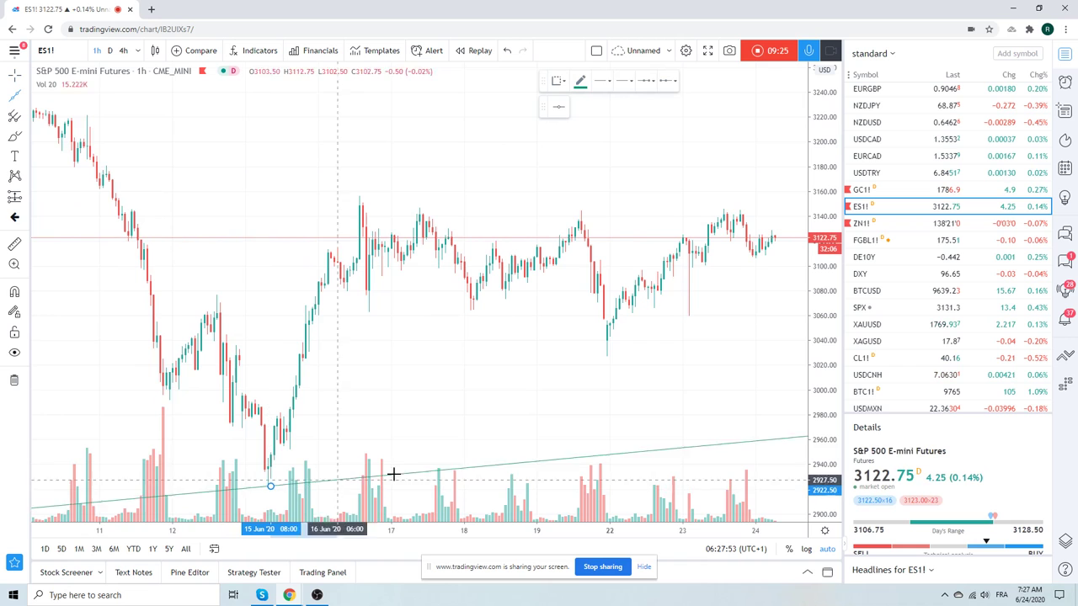
{"action": "left_click", "coordinate": [749, 299]}
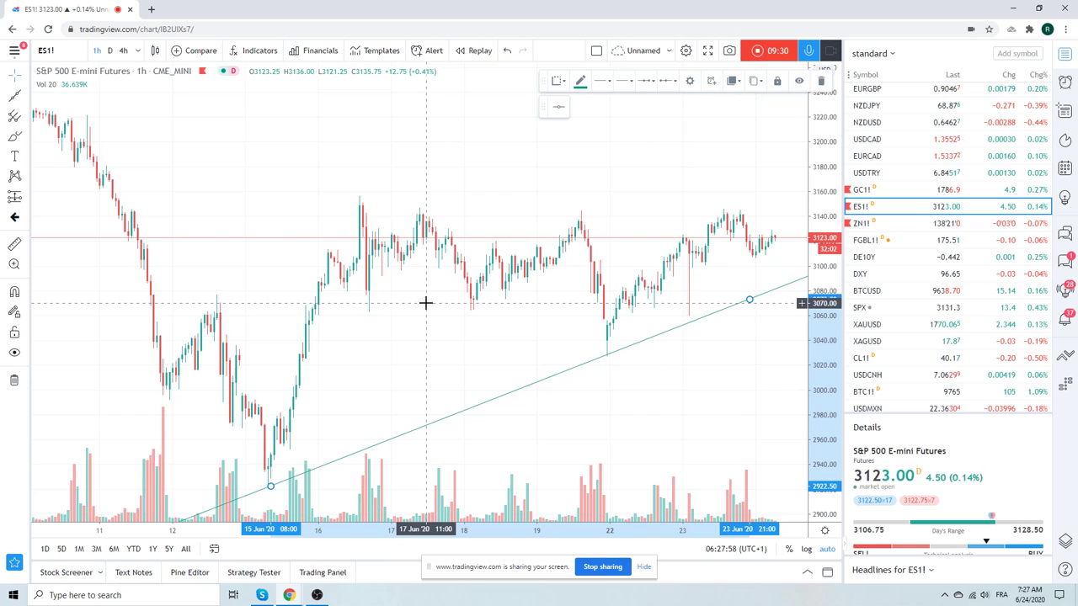